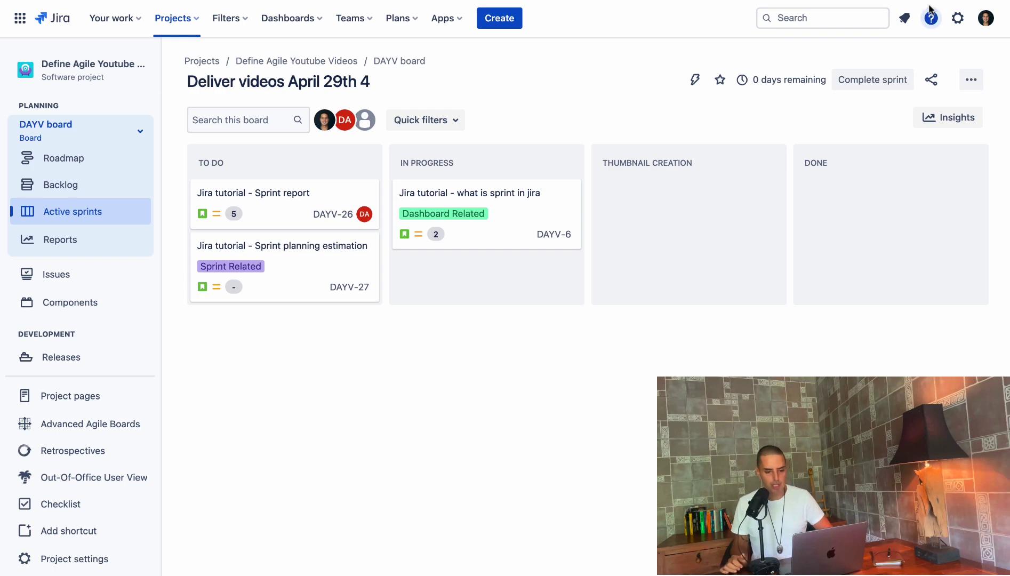
Step: Go to Settings > Issues to show the Issue types admin page with Epic at level 1
{"action": "left_click", "coordinate": [957, 22]}
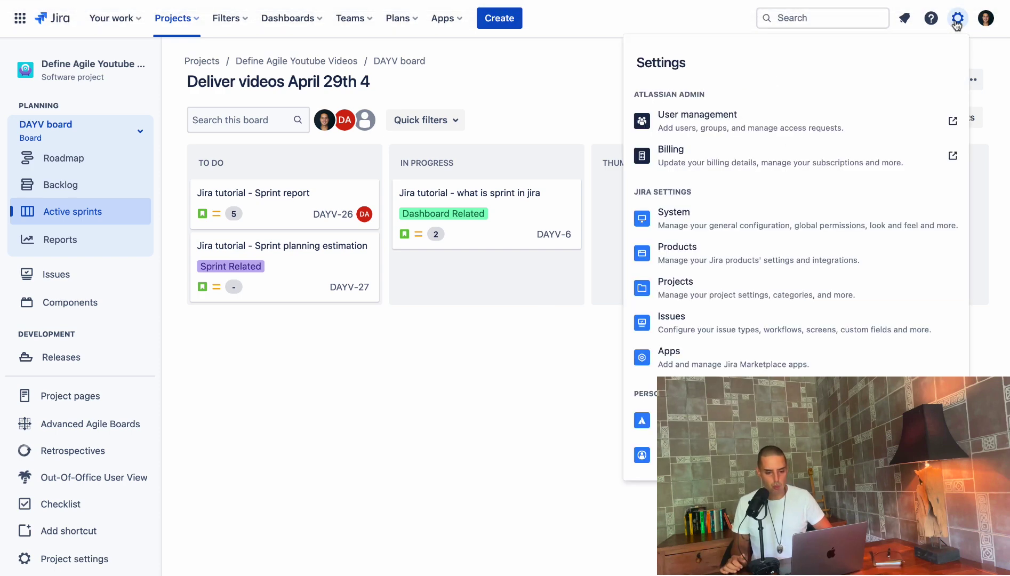
{"action": "left_click", "coordinate": [704, 324]}
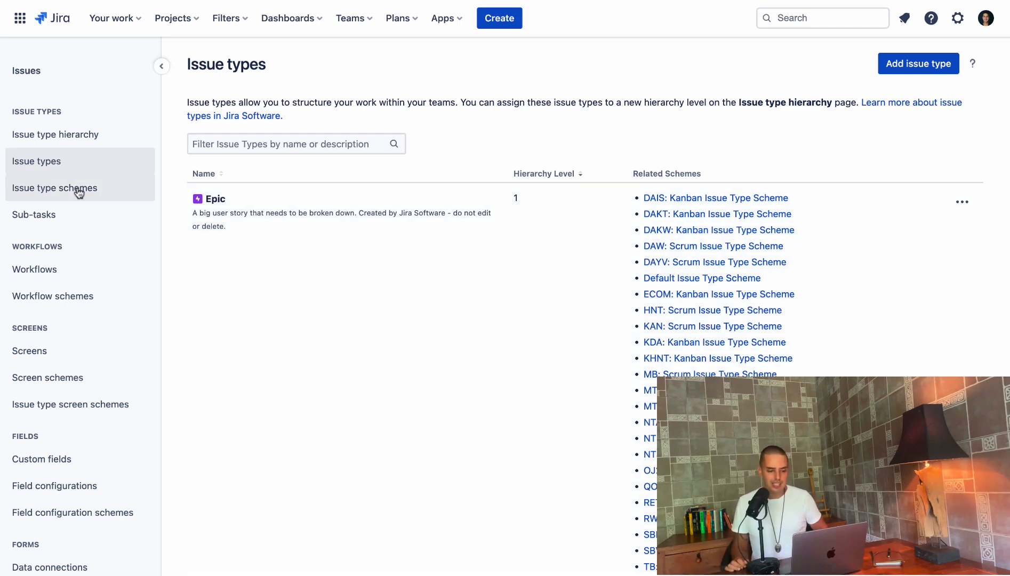
Step: Add a new issue type 'Intiative' with the description 'Grouping for Epics'
{"action": "left_click", "coordinate": [911, 64]}
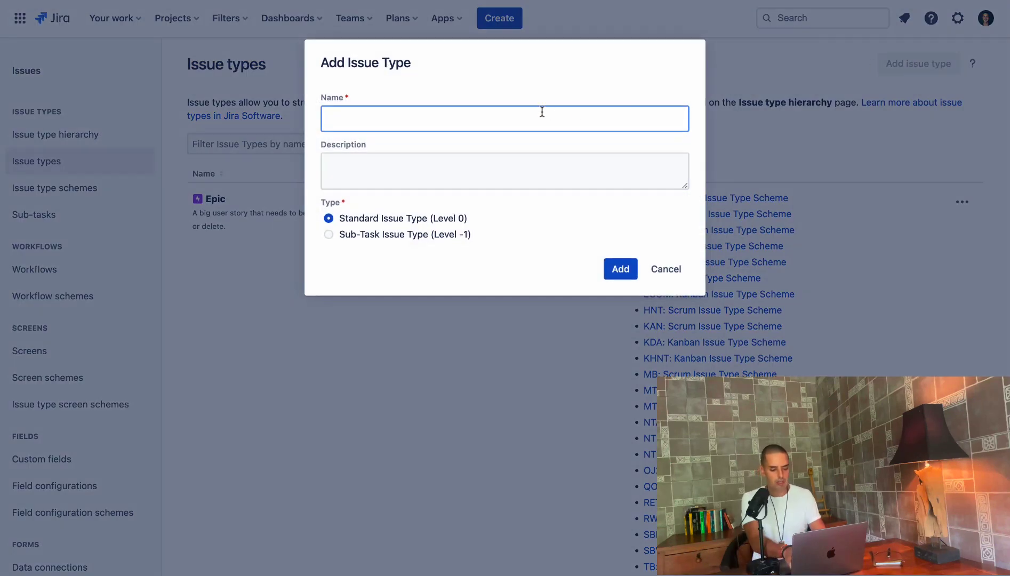
{"action": "type", "text": "Intiative"}
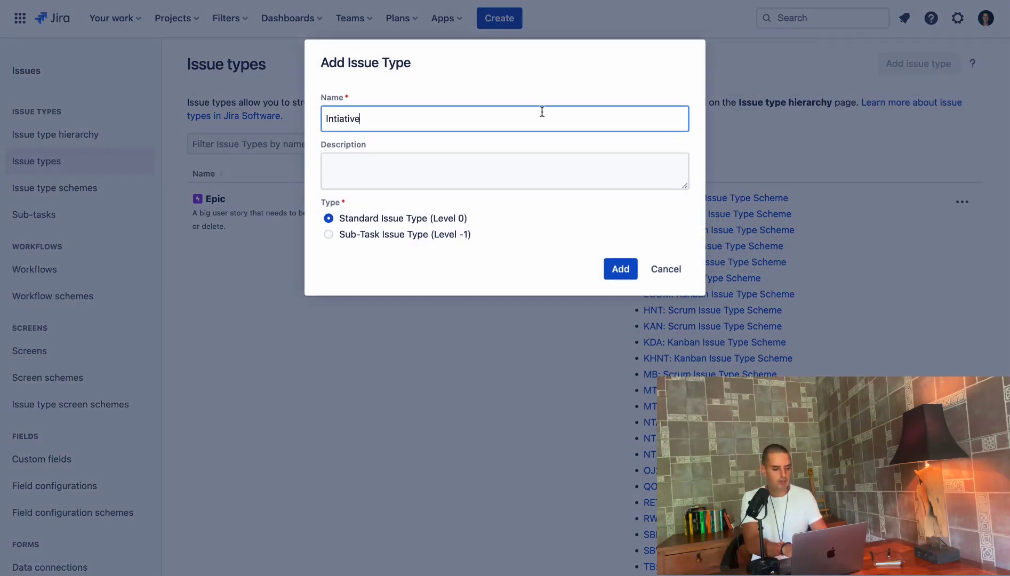
{"action": "left_click", "coordinate": [478, 168]}
{"action": "type", "text": "Groupi"}
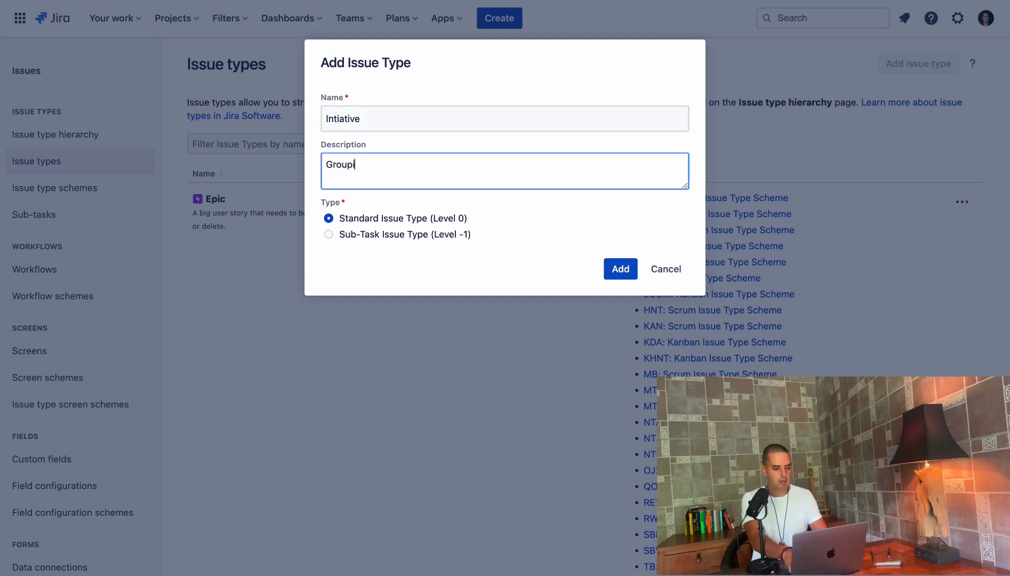
{"action": "type", "text": "ng for Epics"}
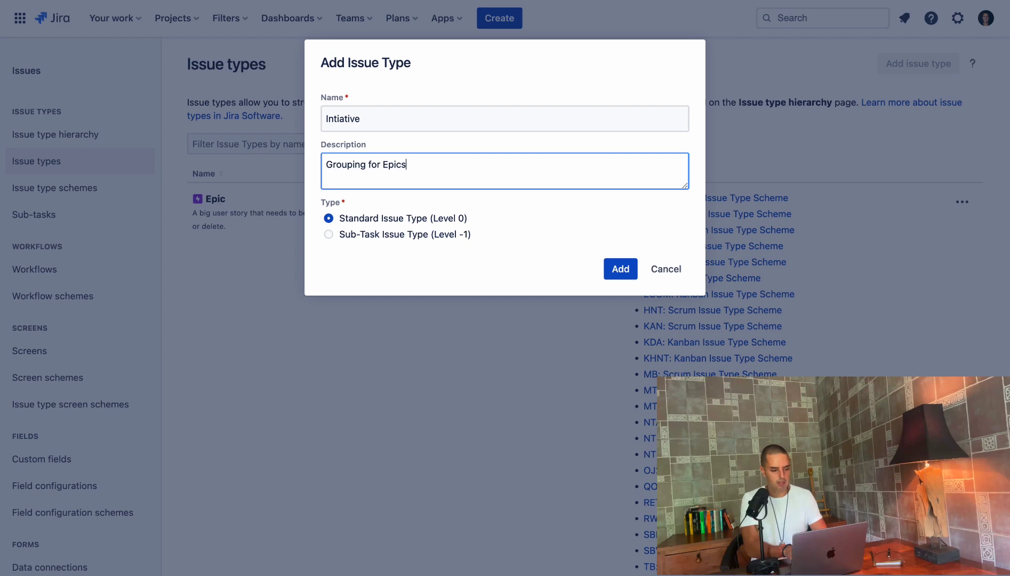
{"action": "left_click", "coordinate": [617, 270]}
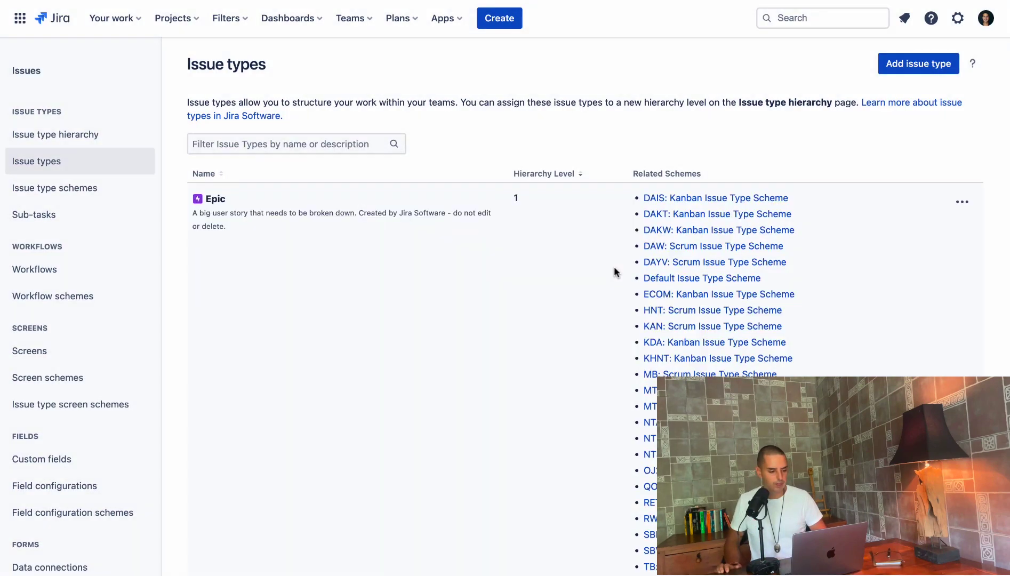
Step: Filter the issue type list for 'Intiative' to confirm it exists, then go to Issue type schemes
{"action": "left_click", "coordinate": [274, 139]}
{"action": "type", "text": "Intiativ"}
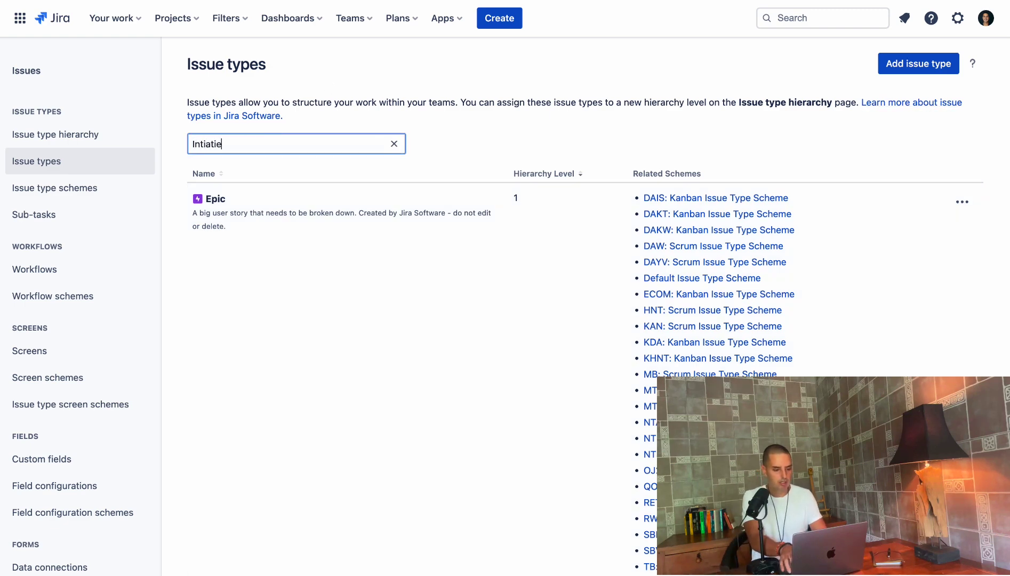
{"action": "key", "text": "BackSpace"}
{"action": "type", "text": "ve"}
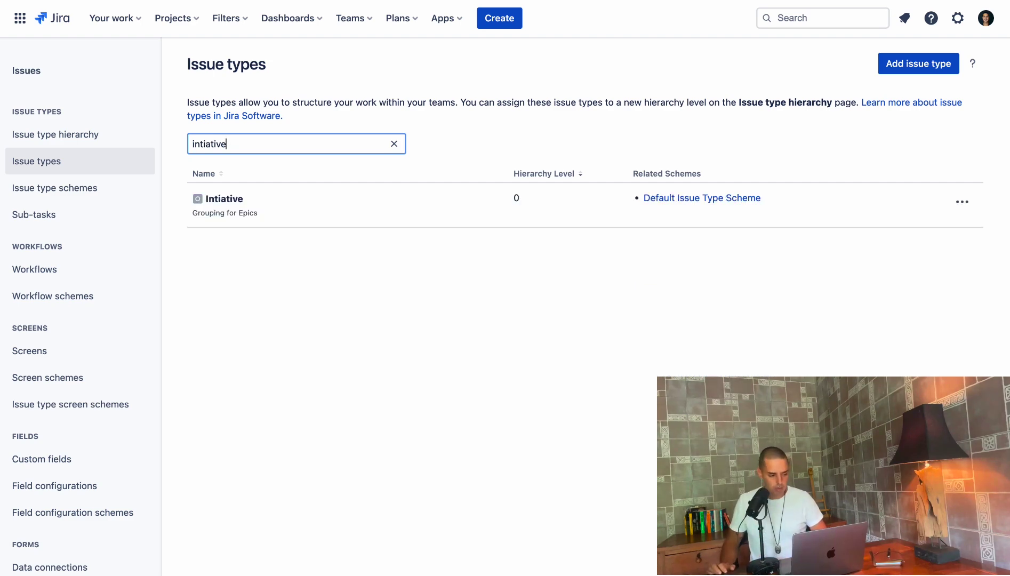
{"action": "left_click", "coordinate": [51, 193]}
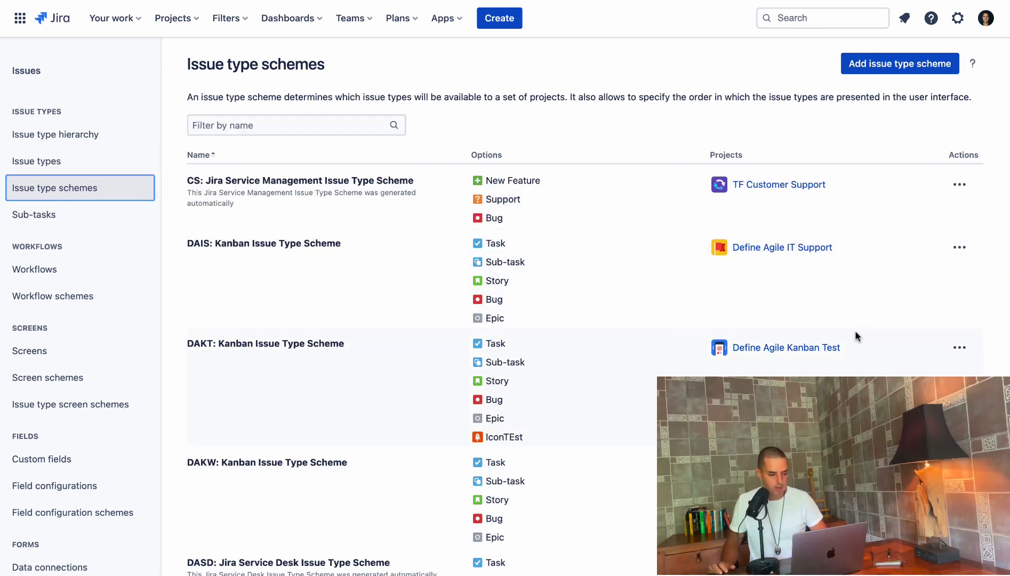
Step: Edit the DAYV: Scrum scheme, drag Intiative in beside Task, Story, Bug, Epic and Design, and save
{"action": "scroll", "coordinate": [856, 332], "scroll_direction": "down", "scroll_amount": 3}
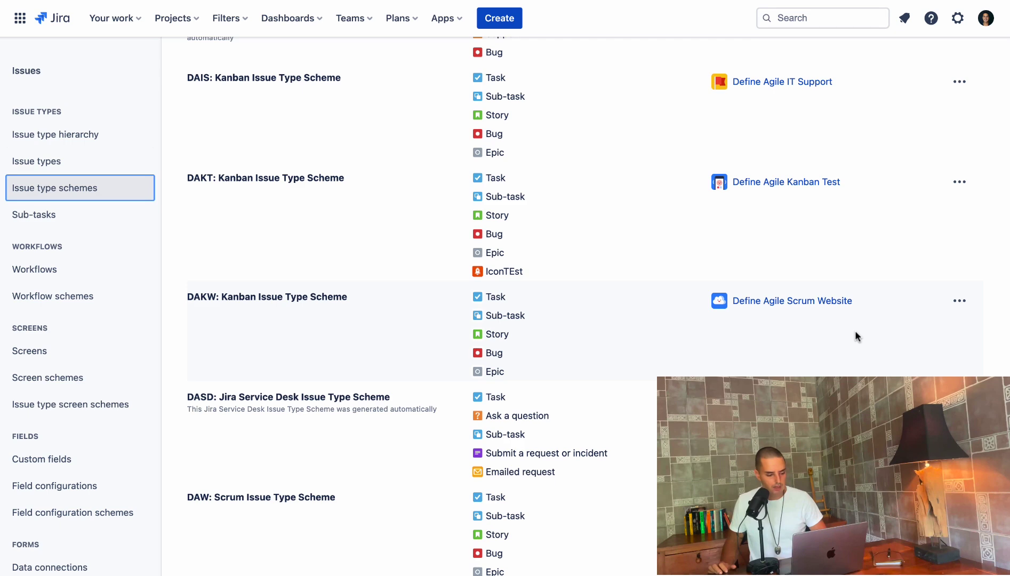
{"action": "scroll", "coordinate": [855, 332], "scroll_direction": "up", "scroll_amount": 3}
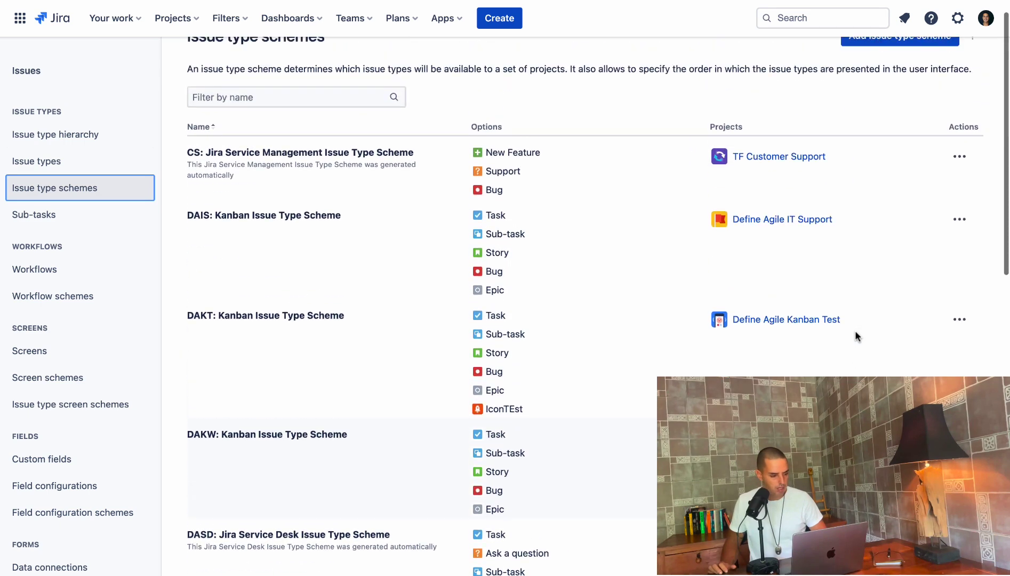
{"action": "scroll", "coordinate": [855, 333], "scroll_direction": "down", "scroll_amount": 8}
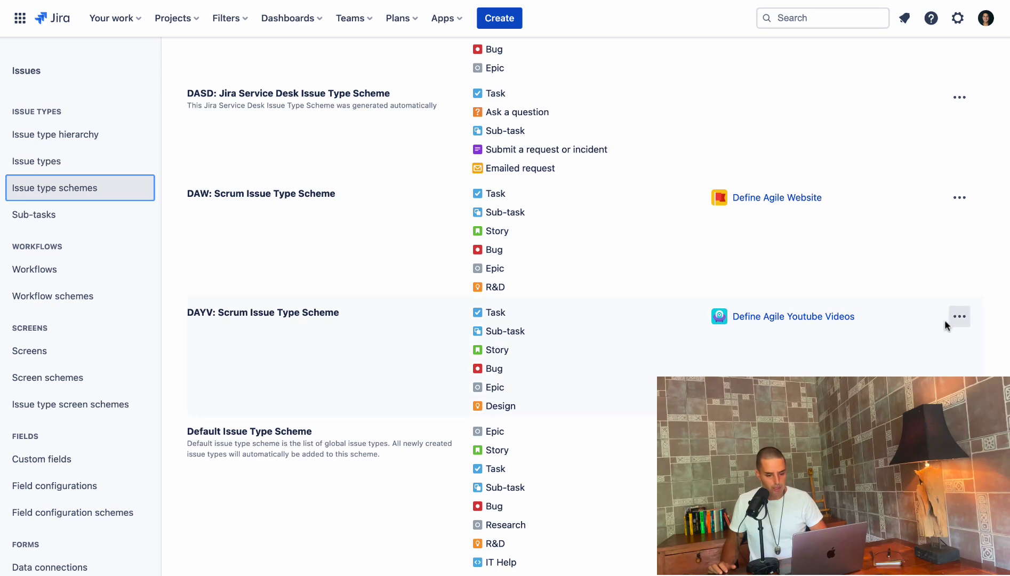
{"action": "left_click", "coordinate": [959, 316]}
{"action": "left_click", "coordinate": [927, 352]}
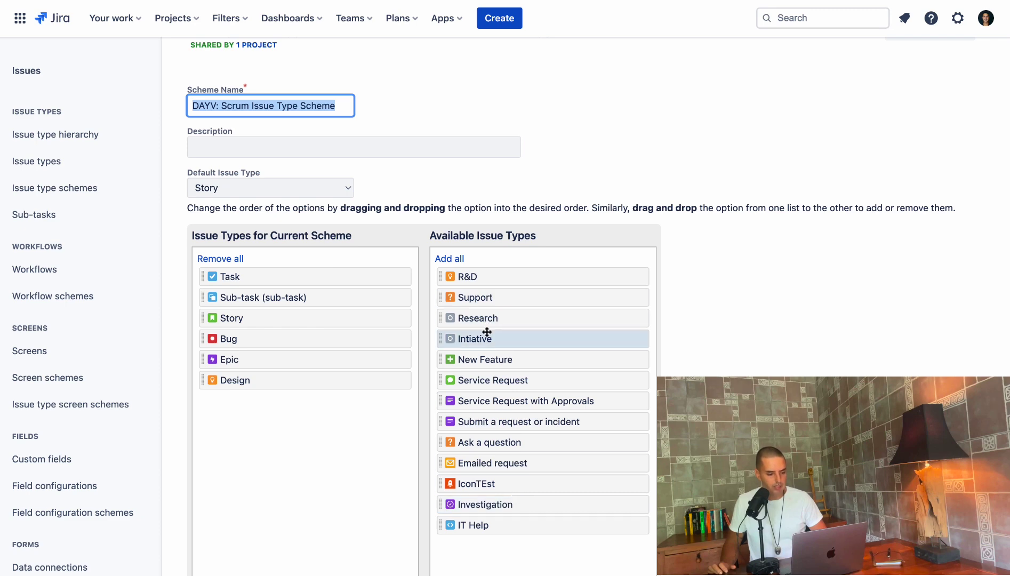
{"action": "left_click_drag", "start_coordinate": [488, 336], "coordinate": [237, 433]}
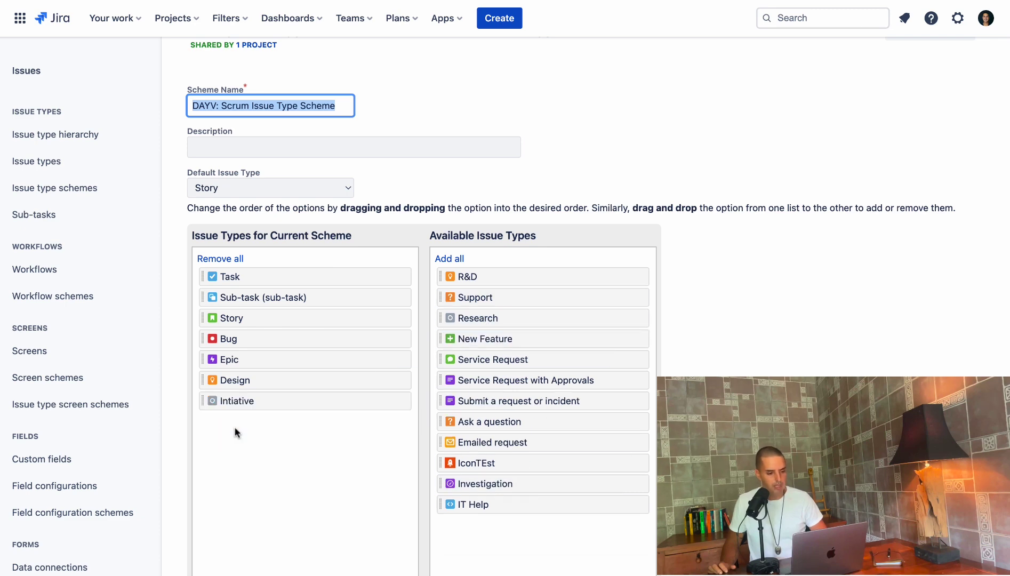
{"action": "scroll", "coordinate": [237, 433], "scroll_direction": "up", "scroll_amount": 3}
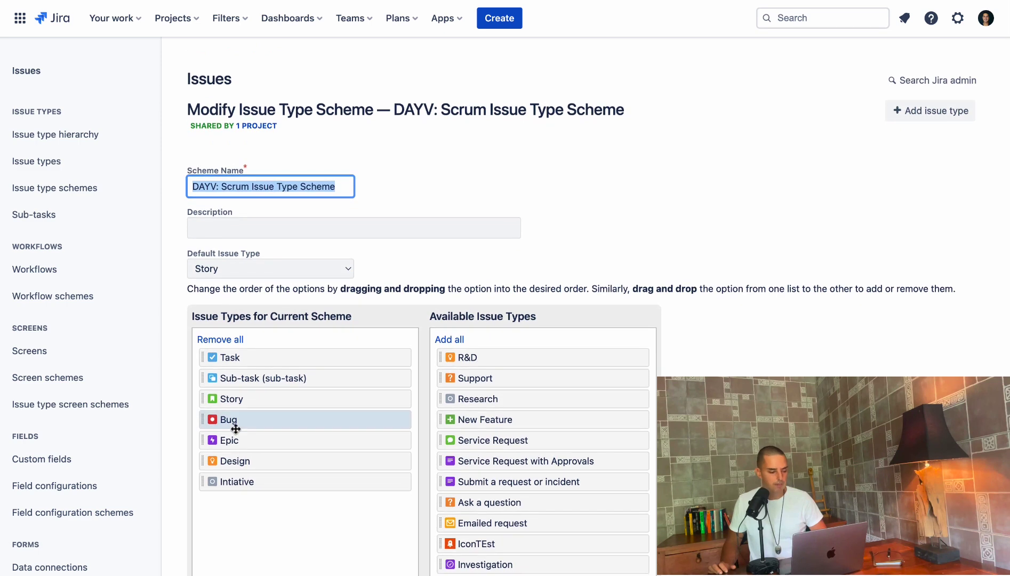
{"action": "left_click", "coordinate": [687, 231]}
{"action": "scroll", "coordinate": [687, 231], "scroll_direction": "down", "scroll_amount": 3}
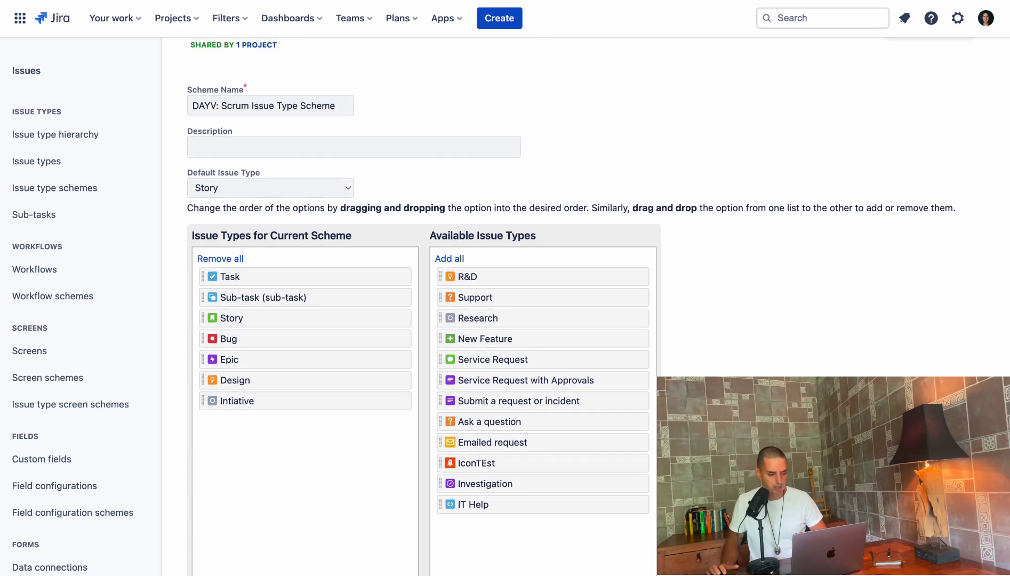
{"action": "key", "text": "Return"}
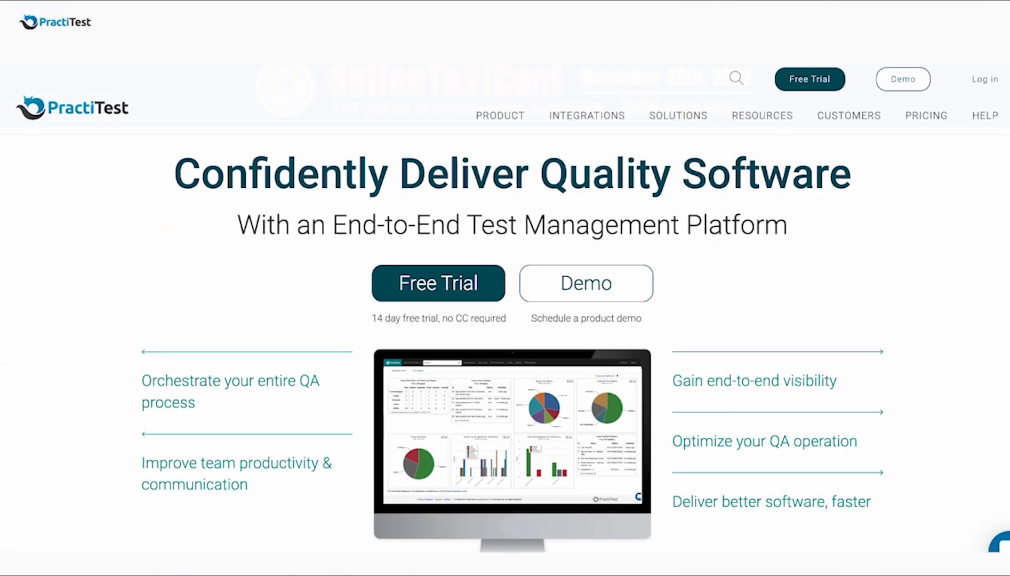
Step: Start a new test in the Test Library and choose the Scripted test type
{"action": "scroll", "coordinate": [505, 346], "scroll_direction": "down", "scroll_amount": 10}
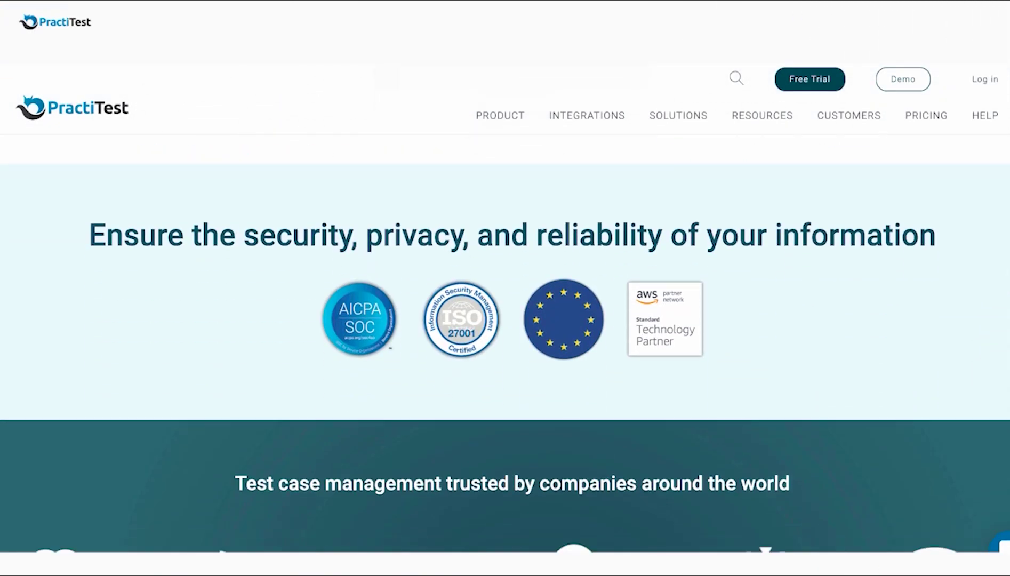
{"action": "scroll", "coordinate": [505, 354], "scroll_direction": "down", "scroll_amount": 5}
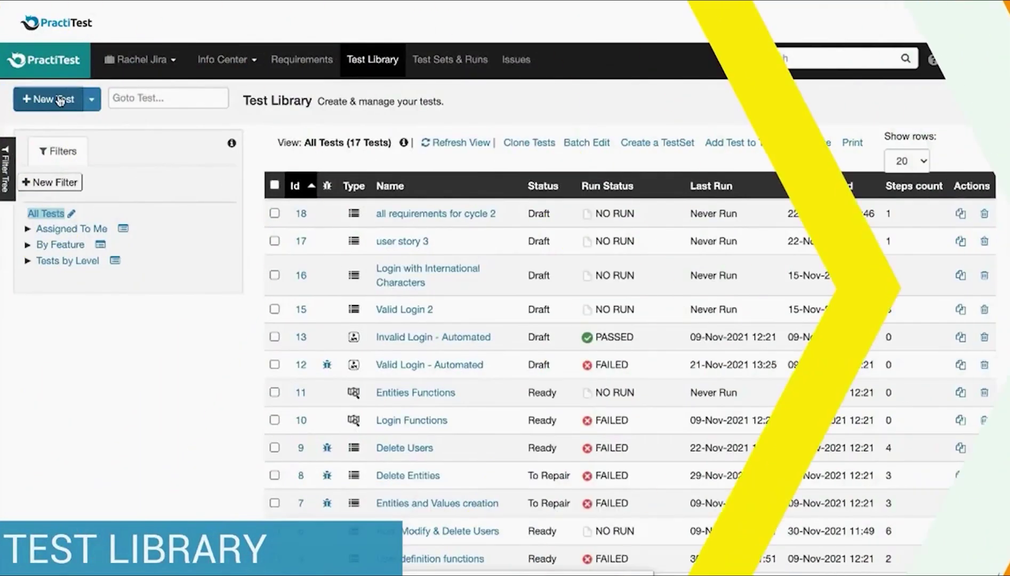
{"action": "left_click", "coordinate": [59, 99]}
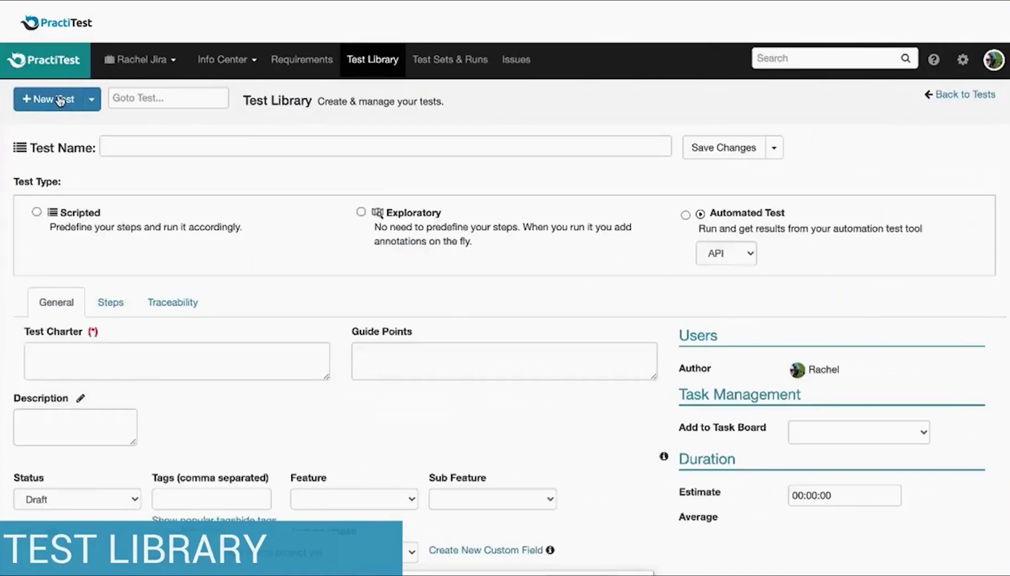
{"action": "left_click", "coordinate": [361, 213]}
{"action": "left_click", "coordinate": [685, 215]}
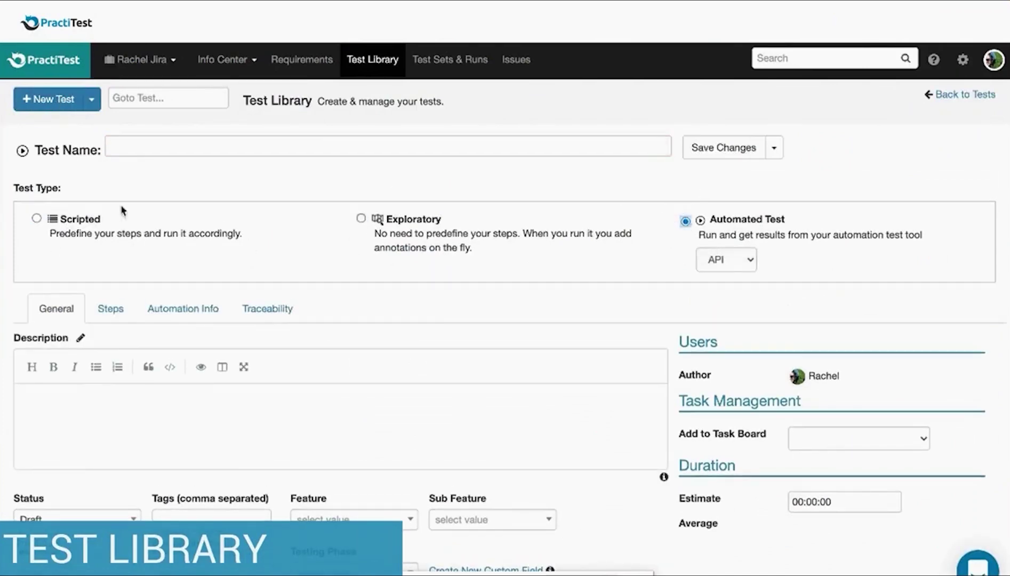
{"action": "left_click", "coordinate": [37, 214]}
Step: Name the test 'Test1', set its Status to Ready and its Feature to Feature 1
{"action": "scroll", "coordinate": [106, 160], "scroll_direction": "down", "scroll_amount": 1}
{"action": "left_click", "coordinate": [109, 101]}
{"action": "type", "text": "Test1"}
{"action": "scroll", "coordinate": [128, 416], "scroll_direction": "down", "scroll_amount": 1}
{"action": "left_click", "coordinate": [133, 419]}
{"action": "left_click", "coordinate": [43, 448]}
{"action": "left_click", "coordinate": [352, 419]}
{"action": "left_click", "coordinate": [397, 467]}
{"action": "scroll", "coordinate": [367, 469], "scroll_direction": "up", "scroll_amount": 2}
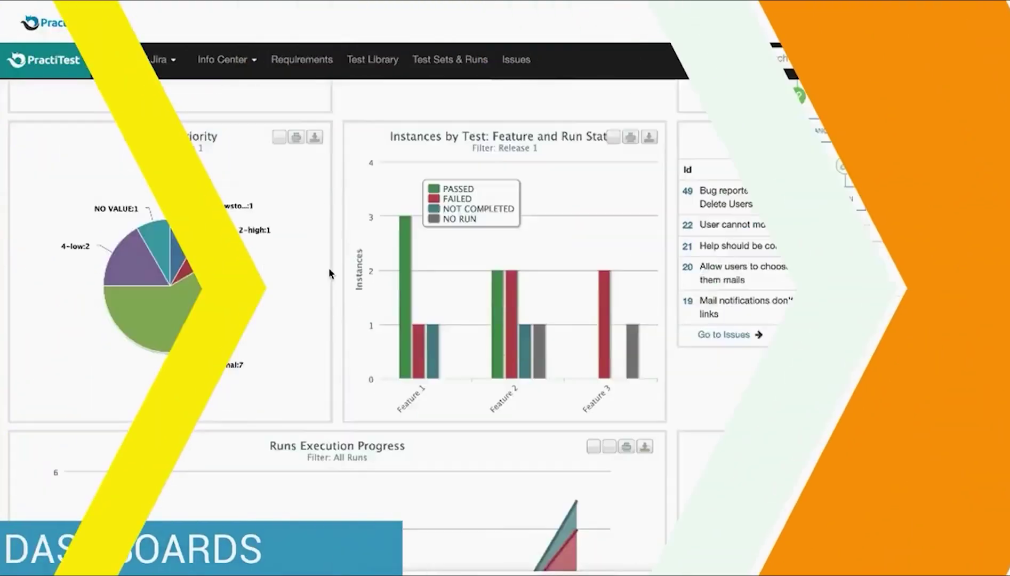
{"action": "scroll", "coordinate": [328, 268], "scroll_direction": "down", "scroll_amount": 5}
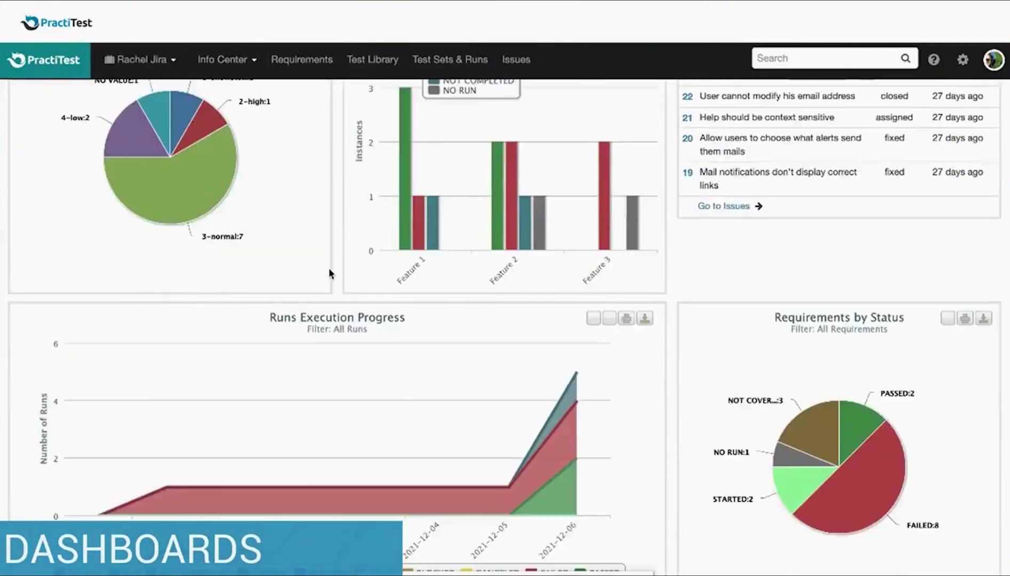
{"action": "scroll", "coordinate": [329, 268], "scroll_direction": "up", "scroll_amount": 1}
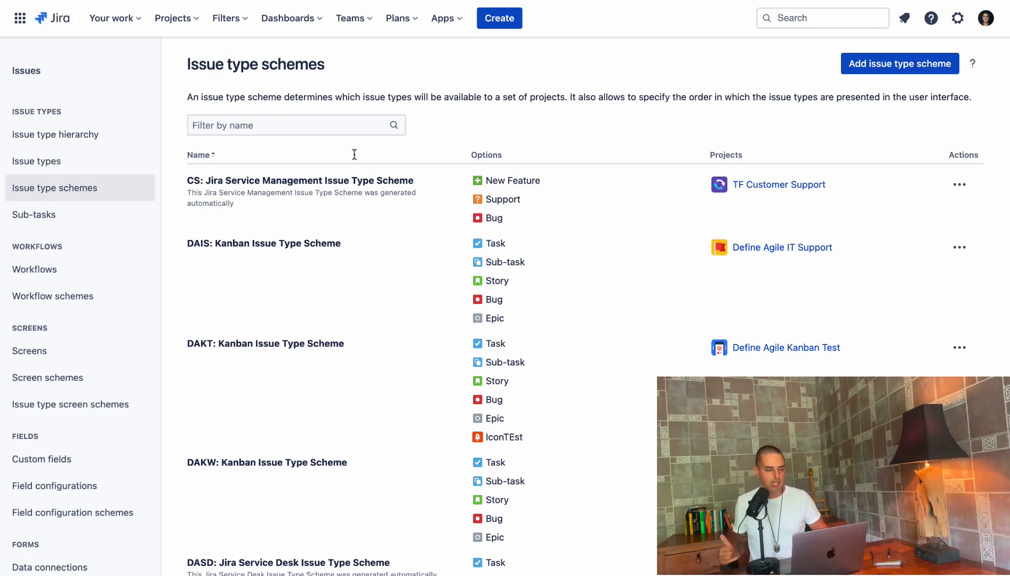
Step: Add hierarchy level 2 'Initiative' above Epic, map it to the Intiative issue type, and save
{"action": "left_click", "coordinate": [43, 142]}
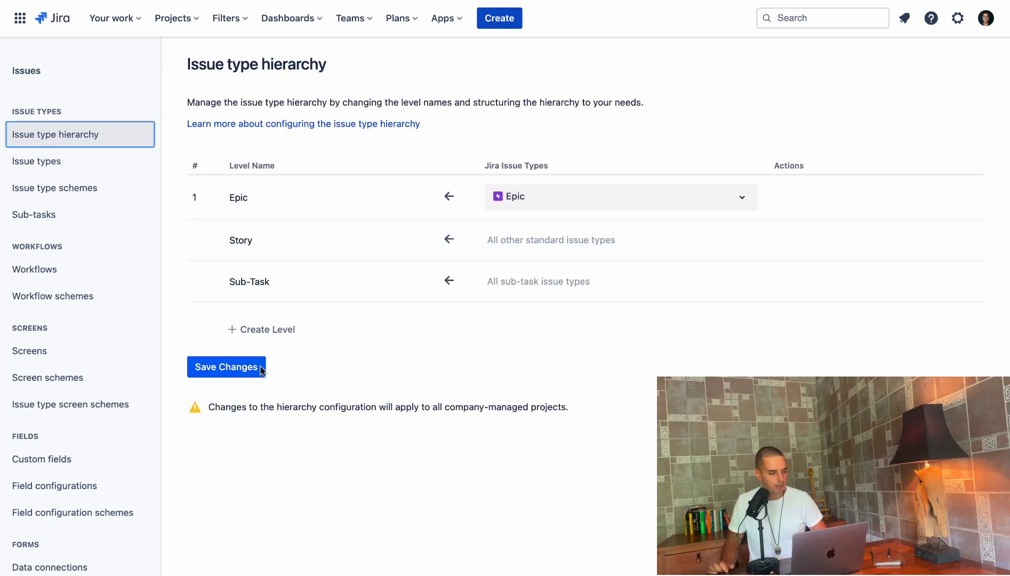
{"action": "left_click", "coordinate": [249, 329]}
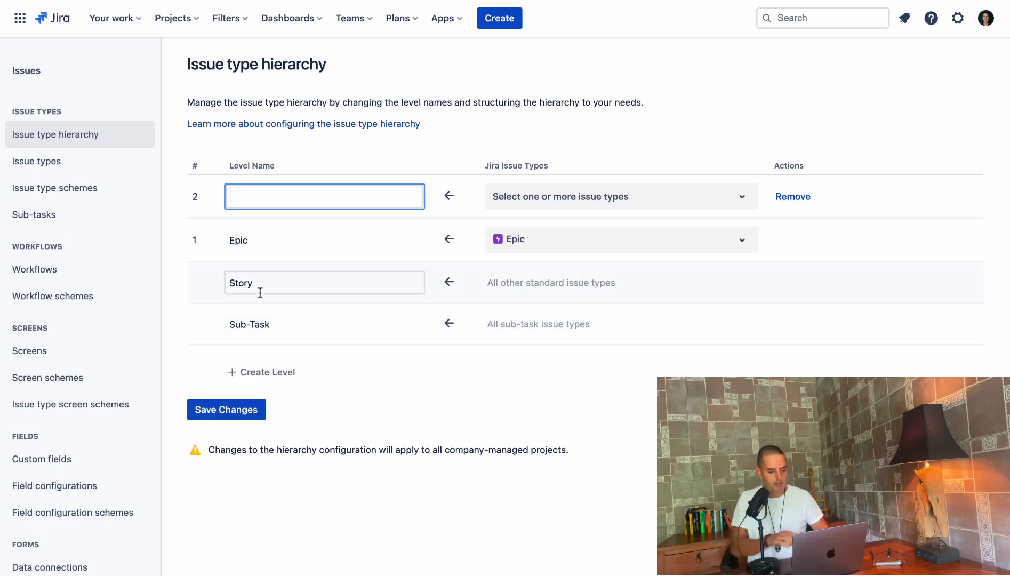
{"action": "type", "text": "Initiative"}
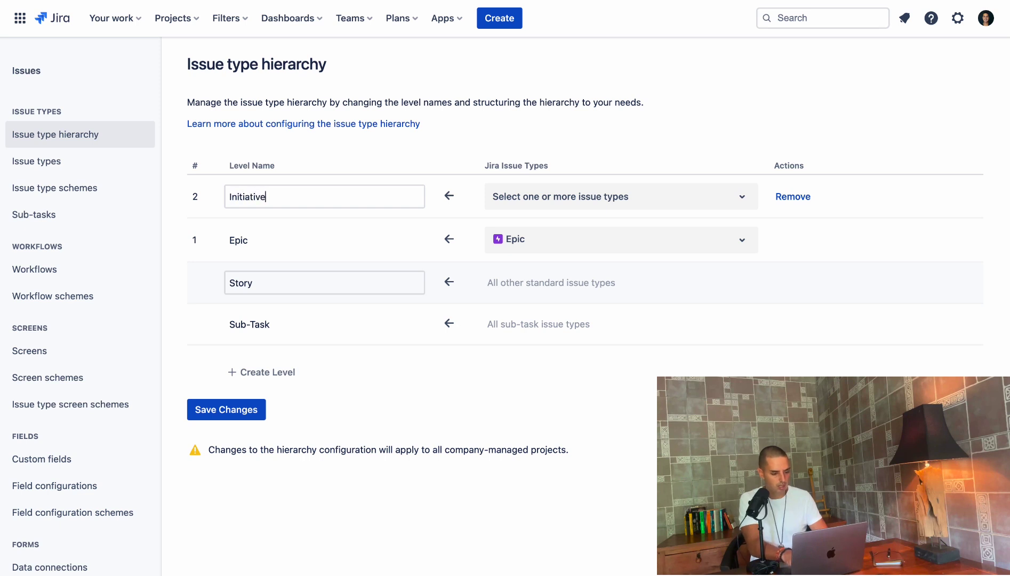
{"action": "left_click", "coordinate": [672, 199]}
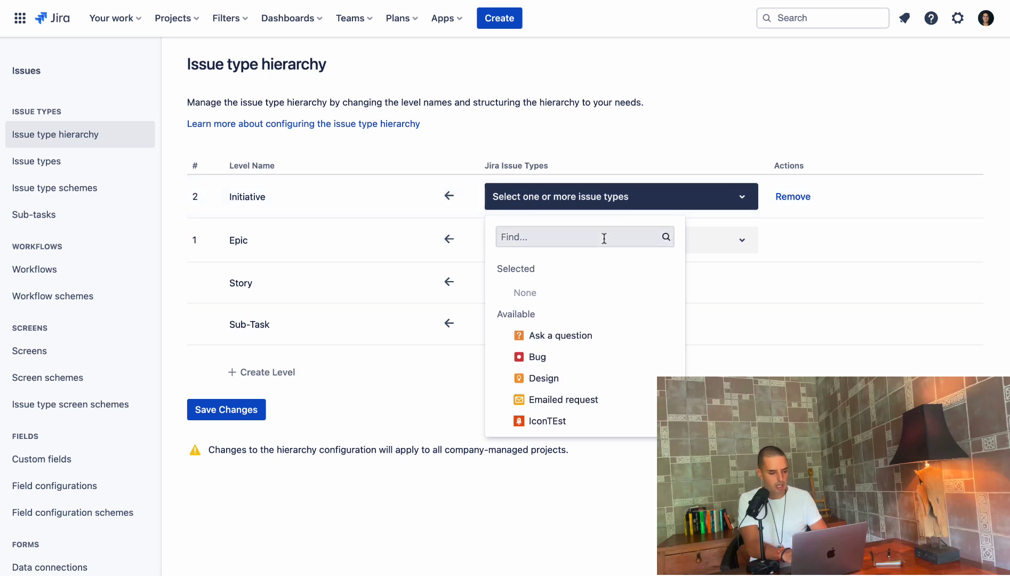
{"action": "type", "text": "intiative"}
{"action": "left_click", "coordinate": [545, 314]}
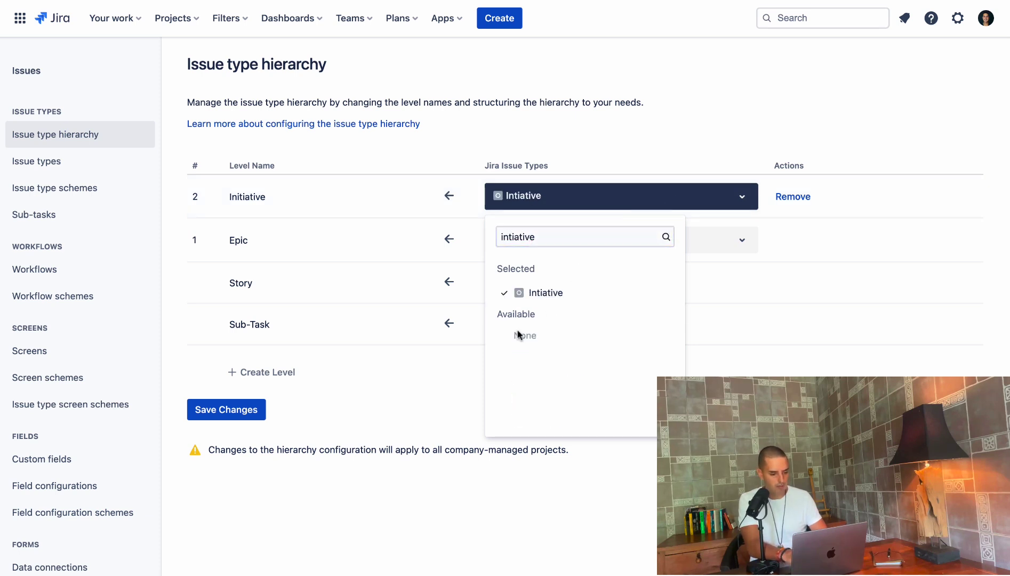
{"action": "left_click", "coordinate": [403, 404]}
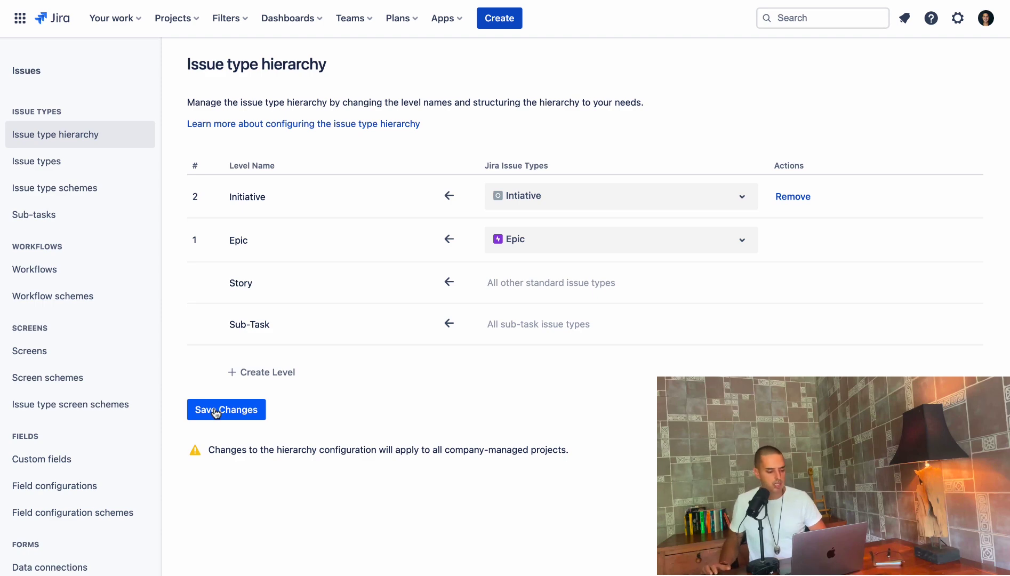
{"action": "left_click", "coordinate": [215, 411]}
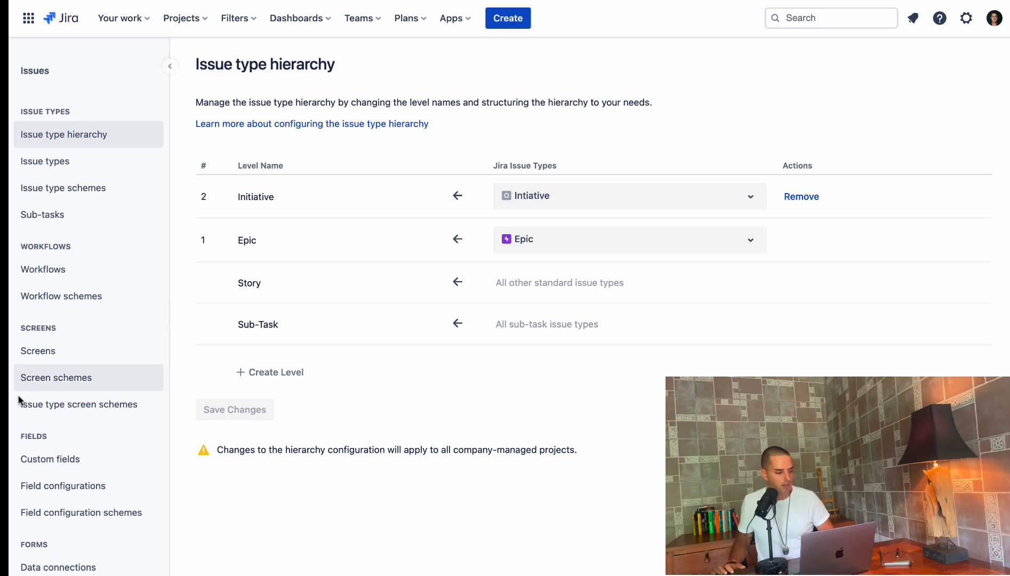
Step: Open the Screens list and filter it for the DAYV screens
{"action": "left_click", "coordinate": [48, 360]}
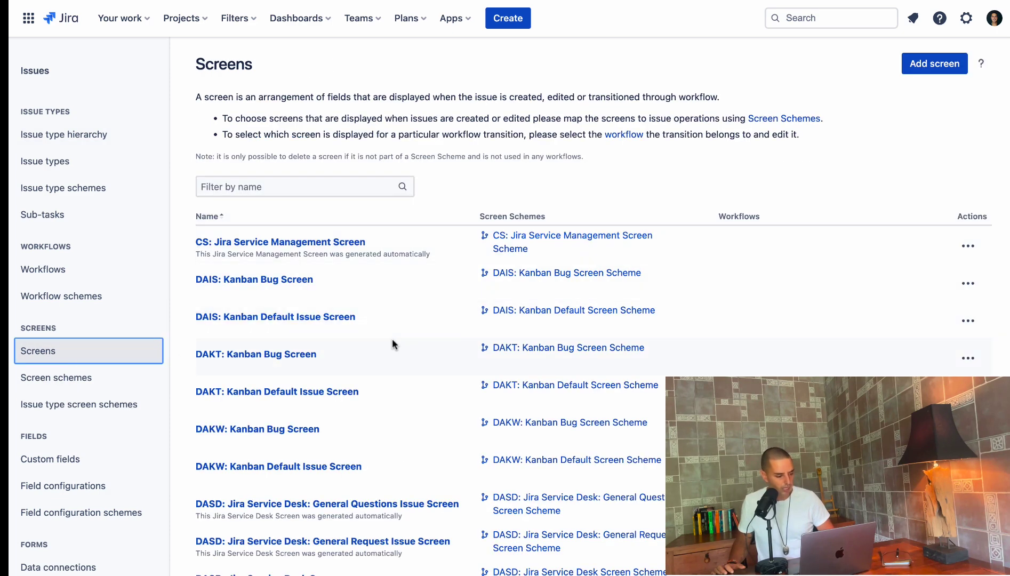
{"action": "scroll", "coordinate": [392, 337], "scroll_direction": "down", "scroll_amount": 4}
{"action": "scroll", "coordinate": [329, 253], "scroll_direction": "up", "scroll_amount": 4}
{"action": "left_click", "coordinate": [291, 187]}
{"action": "type", "text": "DAYV"}
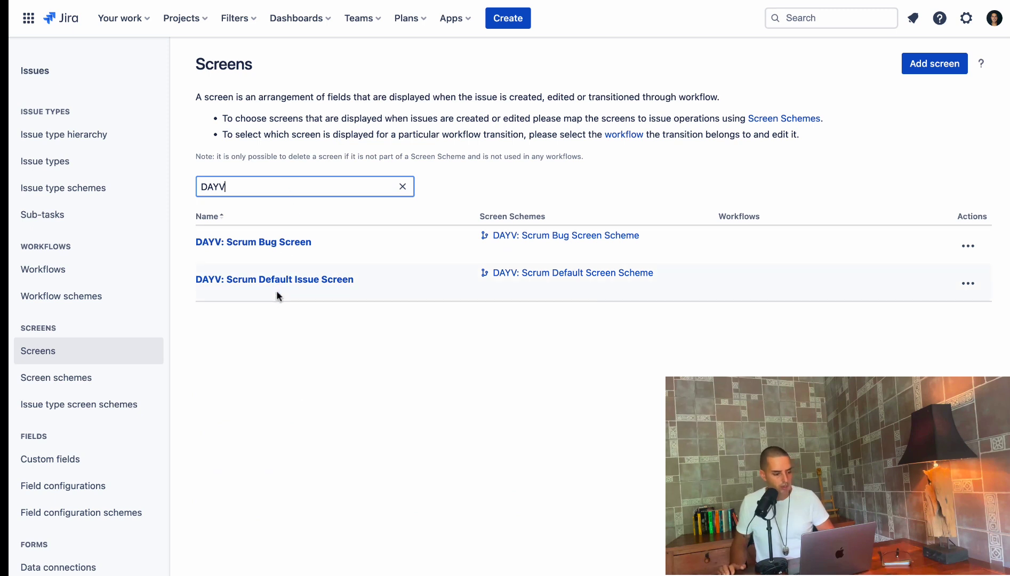
Step: Configure the DAYV: Scrum Default Issue Screen and review its fields, ending with Parent Link
{"action": "left_click", "coordinate": [967, 283]}
{"action": "left_click", "coordinate": [943, 324]}
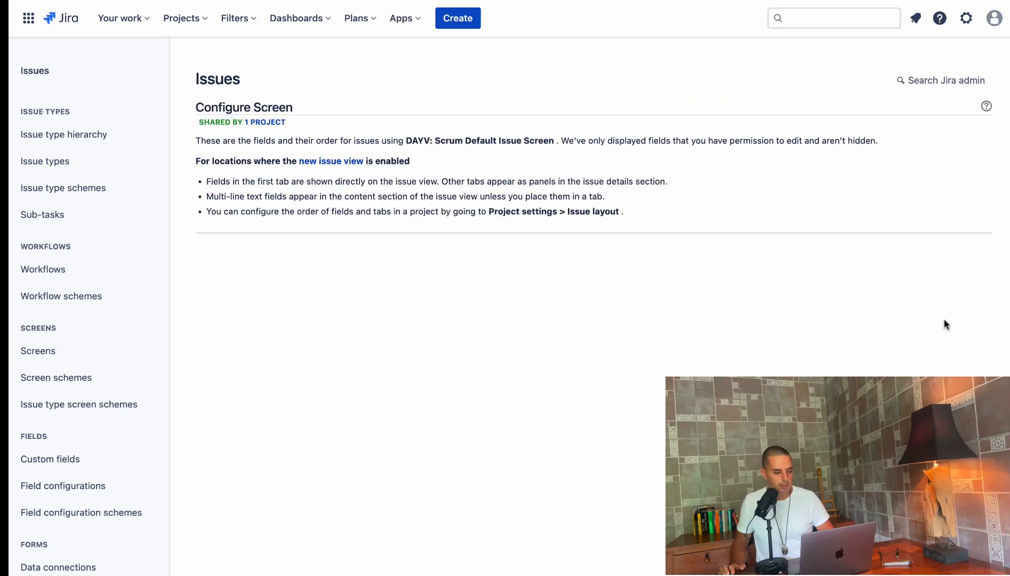
{"action": "scroll", "coordinate": [739, 285], "scroll_direction": "down", "scroll_amount": 3}
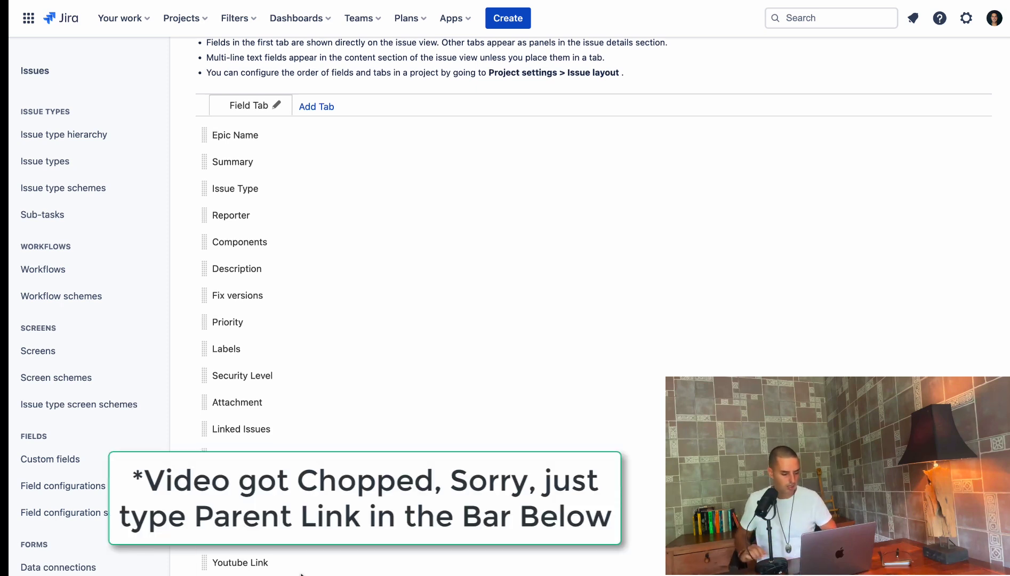
{"action": "scroll", "coordinate": [427, 320], "scroll_direction": "down", "scroll_amount": 1}
{"action": "scroll", "coordinate": [430, 327], "scroll_direction": "up", "scroll_amount": 5}
{"action": "scroll", "coordinate": [429, 326], "scroll_direction": "down", "scroll_amount": 3}
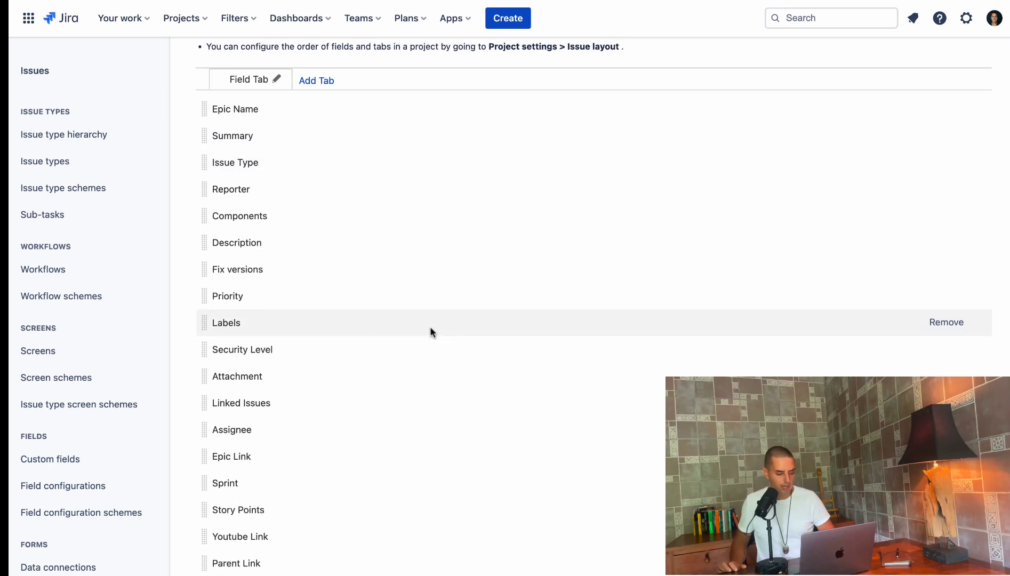
{"action": "scroll", "coordinate": [430, 325], "scroll_direction": "up", "scroll_amount": 3}
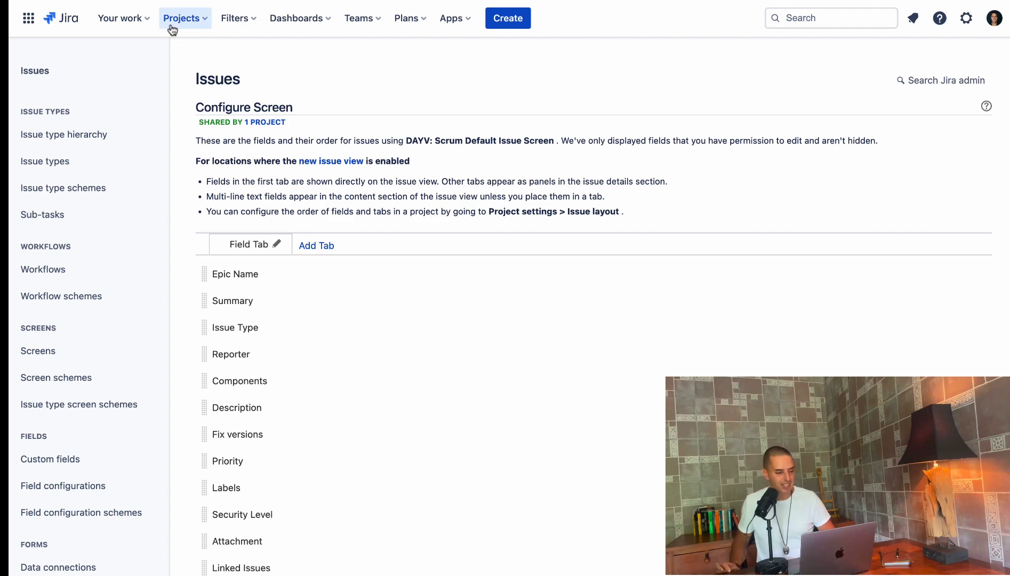
Step: In the DAYV project, create an Intiative issue with summary 'Advanced Roadmap Full Overview' (DAYV-82)
{"action": "left_click", "coordinate": [186, 26]}
{"action": "scroll", "coordinate": [251, 73], "scroll_direction": "down", "scroll_amount": 3}
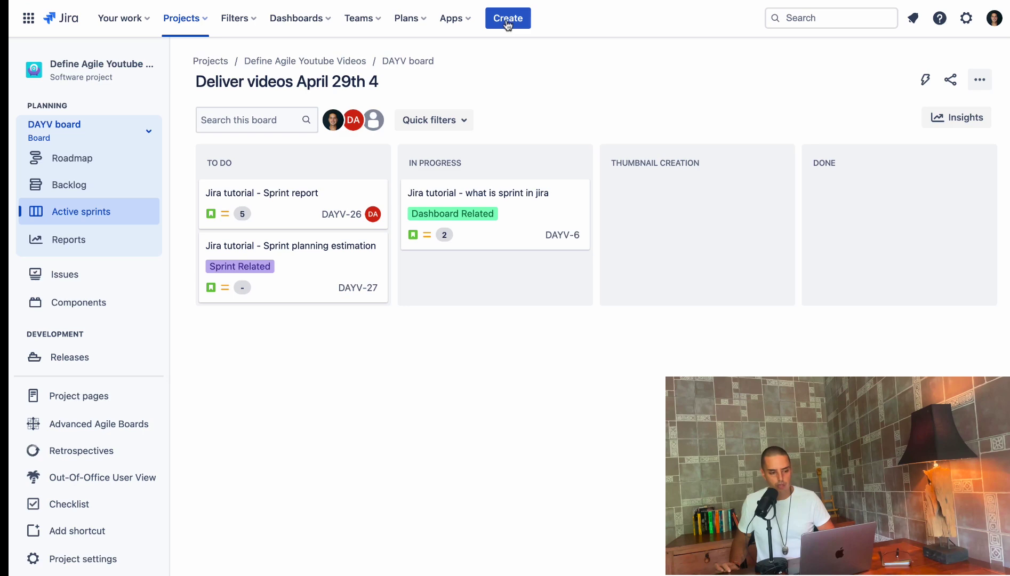
{"action": "left_click", "coordinate": [507, 19]}
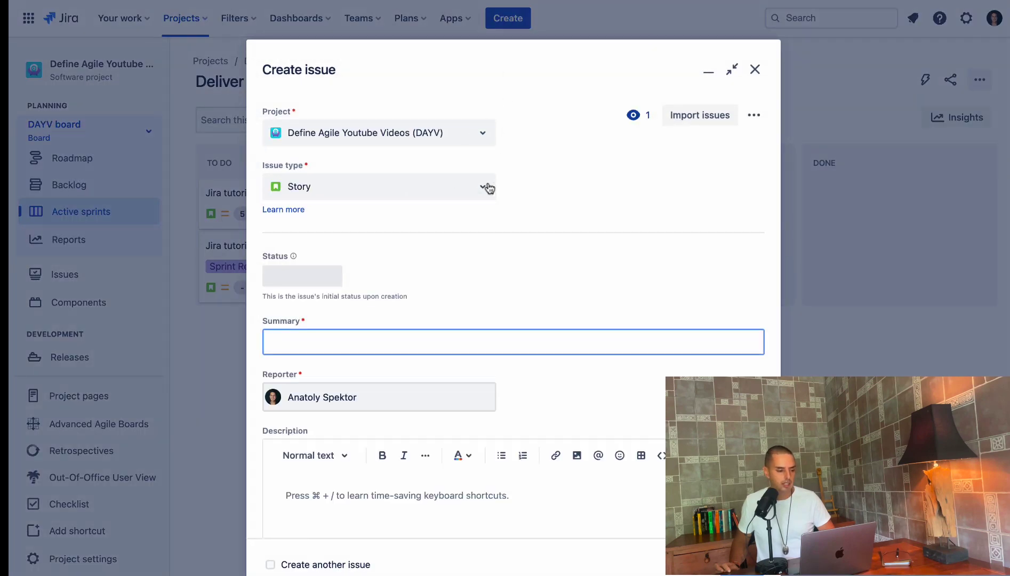
{"action": "left_click", "coordinate": [484, 189]}
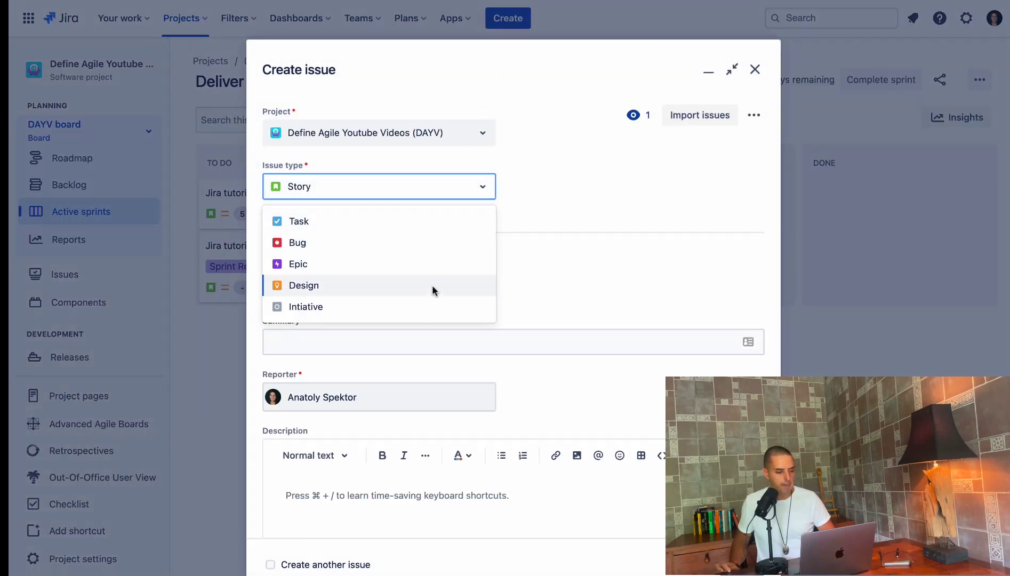
{"action": "left_click", "coordinate": [421, 314]}
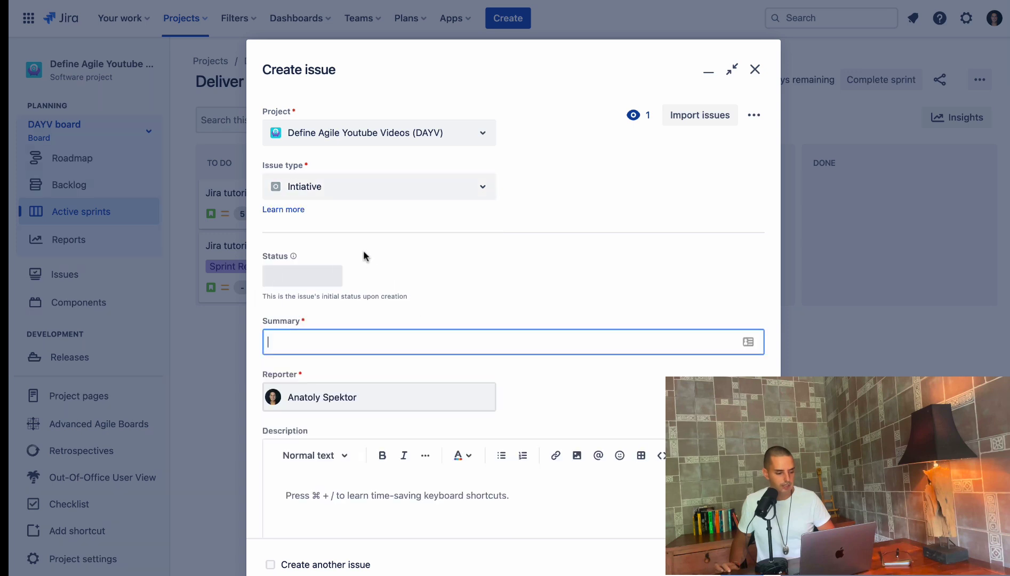
{"action": "type", "text": "Adva"}
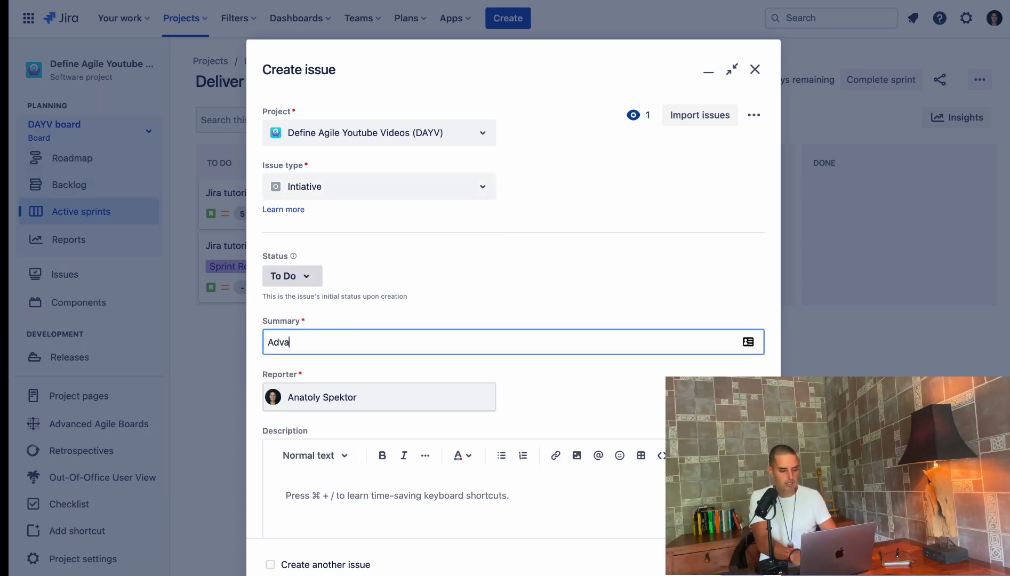
{"action": "type", "text": "nced Roadmap Full Overview"}
{"action": "scroll", "coordinate": [365, 342], "scroll_direction": "down", "scroll_amount": 2}
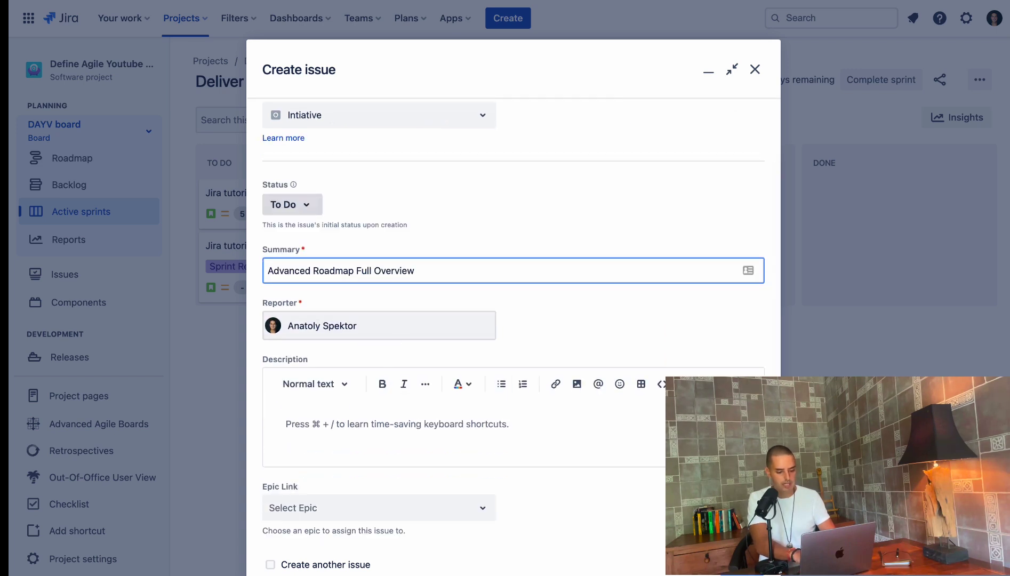
{"action": "key", "text": "Return"}
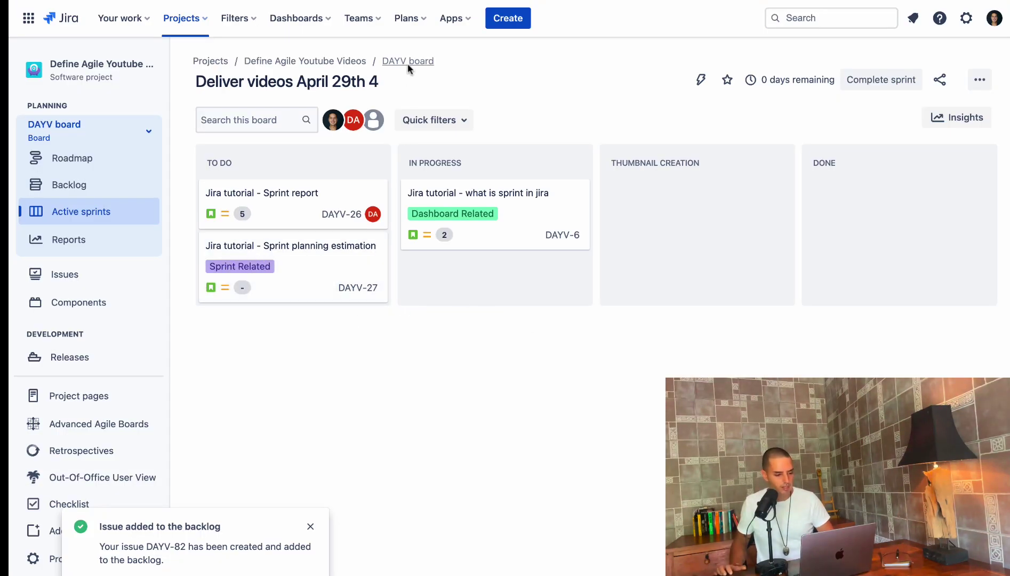
Step: Start a new Epic issue and enter the epic name 'Advanced Roadmaps', fixing the typo
{"action": "left_click", "coordinate": [506, 20]}
{"action": "left_click", "coordinate": [355, 188]}
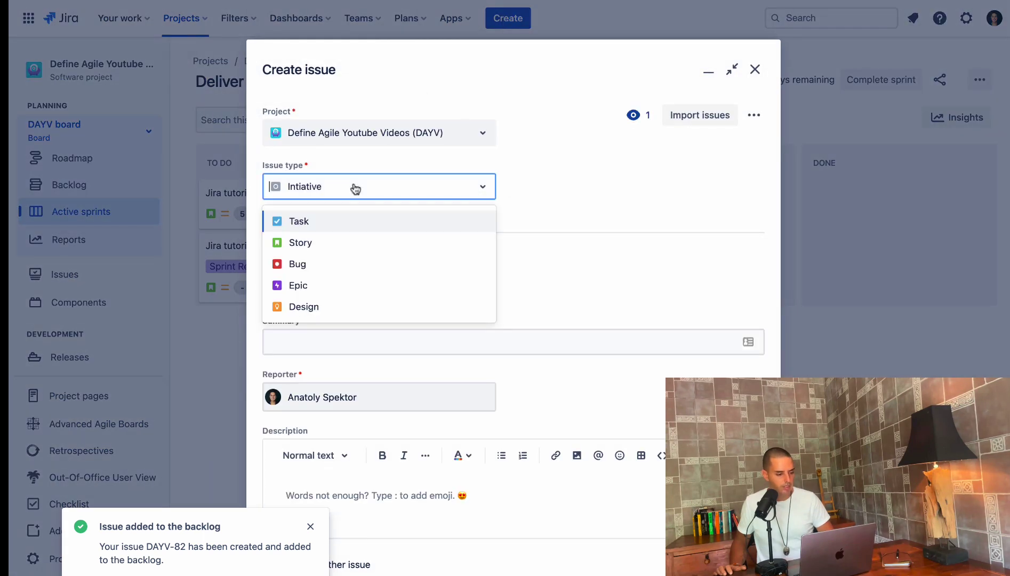
{"action": "left_click", "coordinate": [315, 280]}
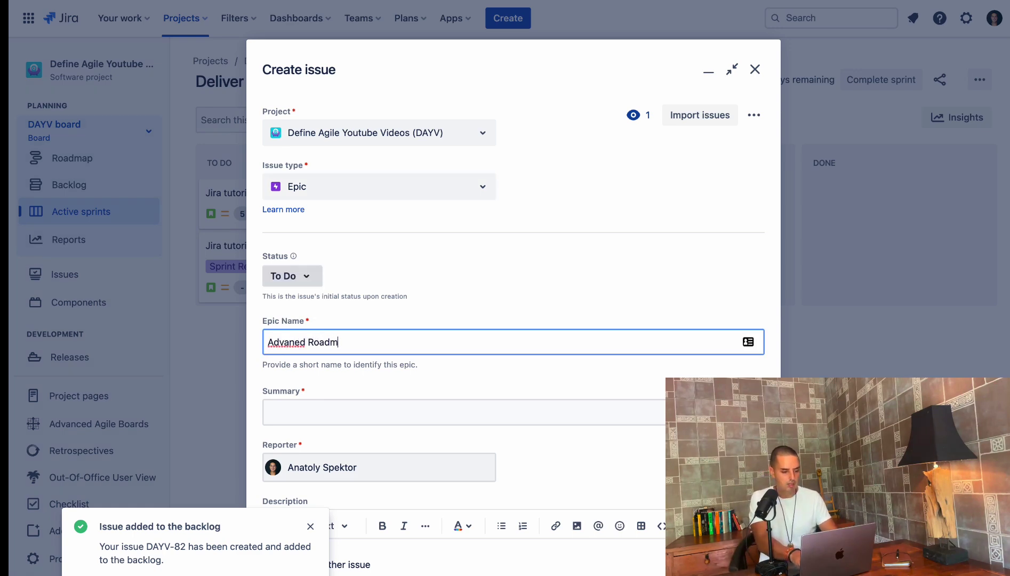
{"action": "type", "text": "Advaned Roadmaps"}
{"action": "double_click", "coordinate": [283, 342]}
{"action": "type", "text": "Advanced"}
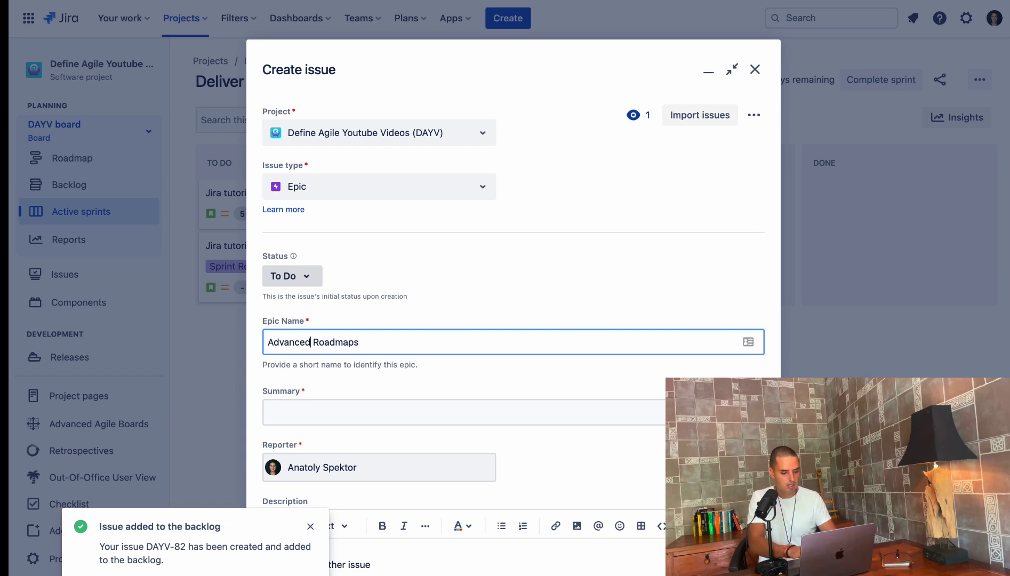
{"action": "key", "text": "Return"}
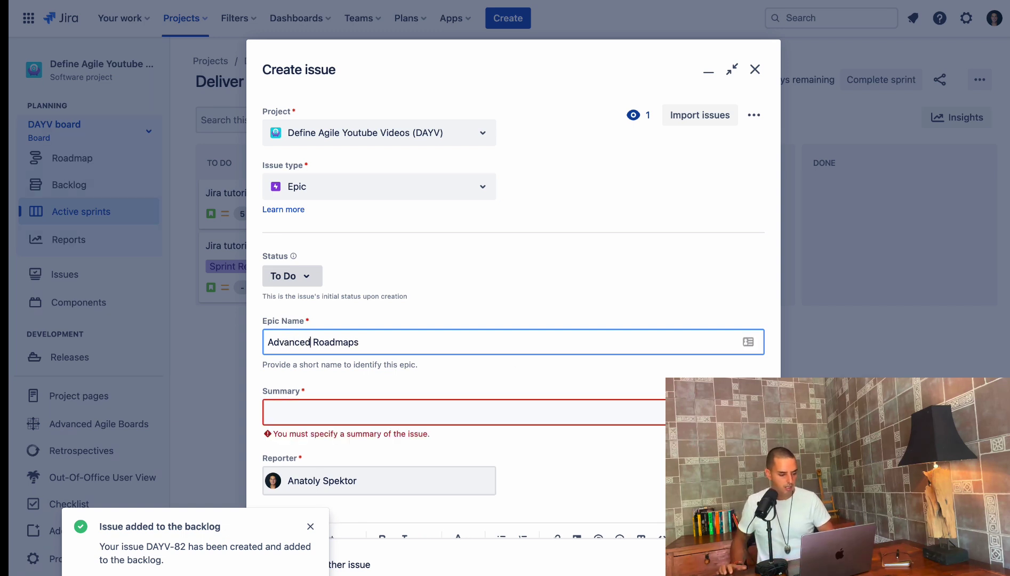
Step: Copy 'Advanced Roadmaps' into the Summary field and create the epic
{"action": "triple_click", "coordinate": [379, 342]}
{"action": "key", "text": "ctrl+c"}
{"action": "left_click", "coordinate": [334, 420]}
{"action": "key", "text": "ctrl+v"}
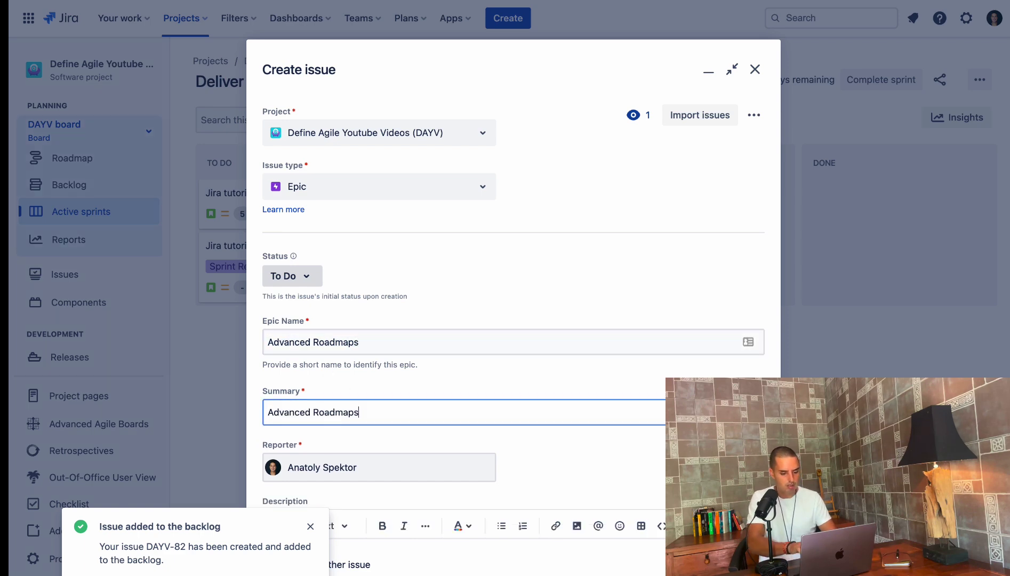
{"action": "key", "text": "Return"}
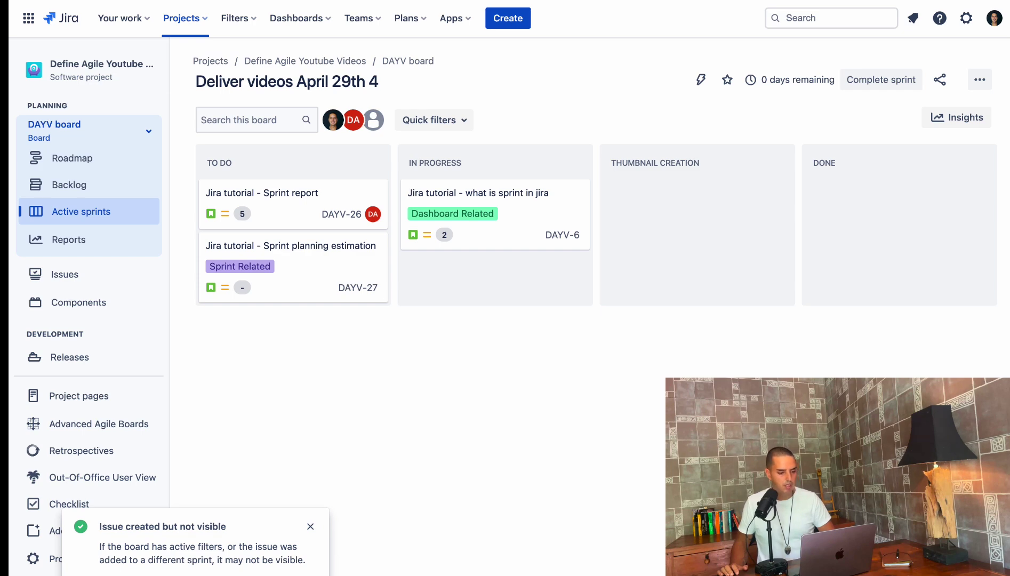
Step: Open epic DAYV-83 'Advanced Roadmaps' and set its Parent Link to initiative DAYV-82
{"action": "left_click", "coordinate": [115, 572]}
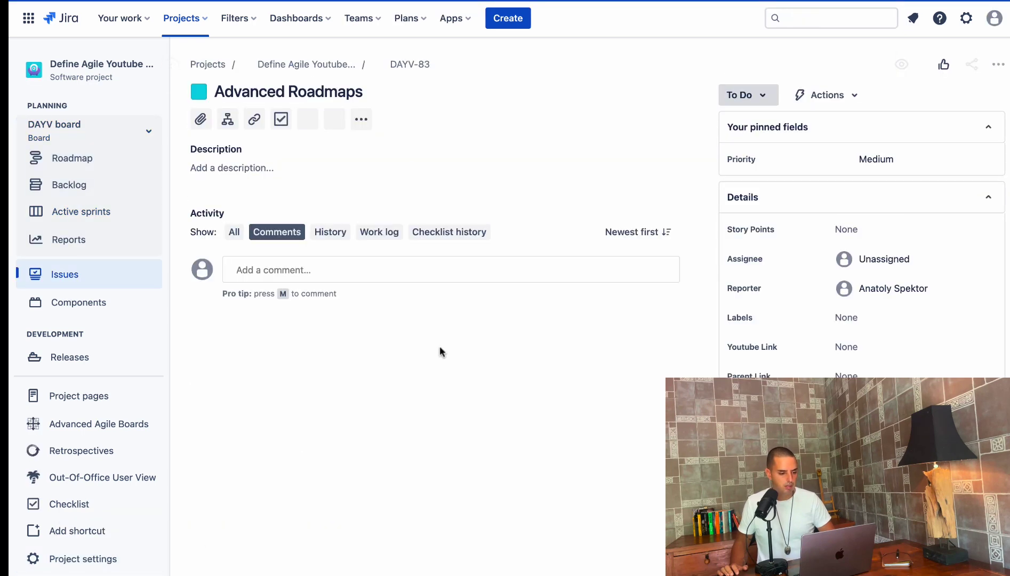
{"action": "scroll", "coordinate": [893, 322], "scroll_direction": "down", "scroll_amount": 2}
{"action": "left_click", "coordinate": [856, 444]}
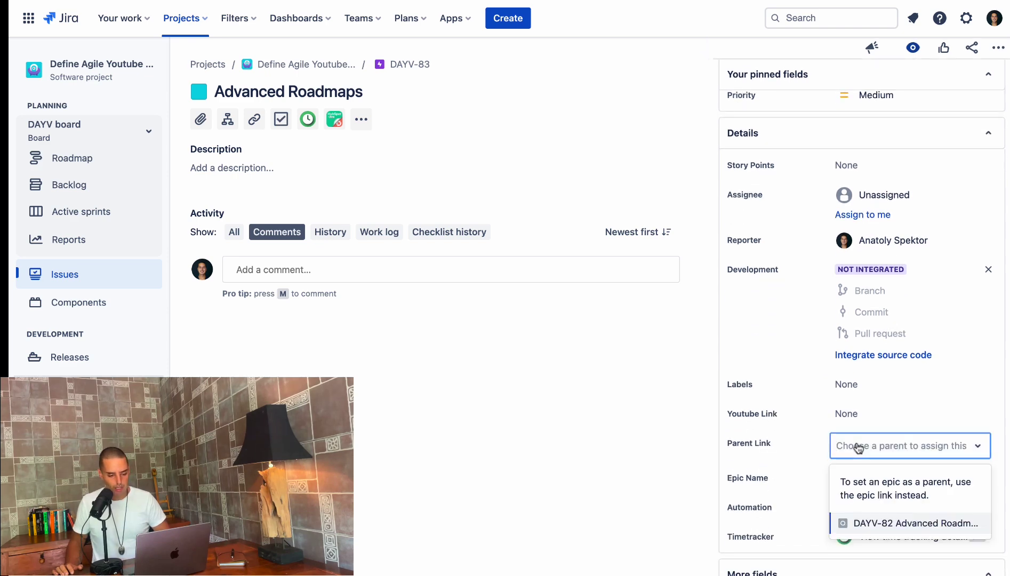
{"action": "left_click", "coordinate": [882, 525]}
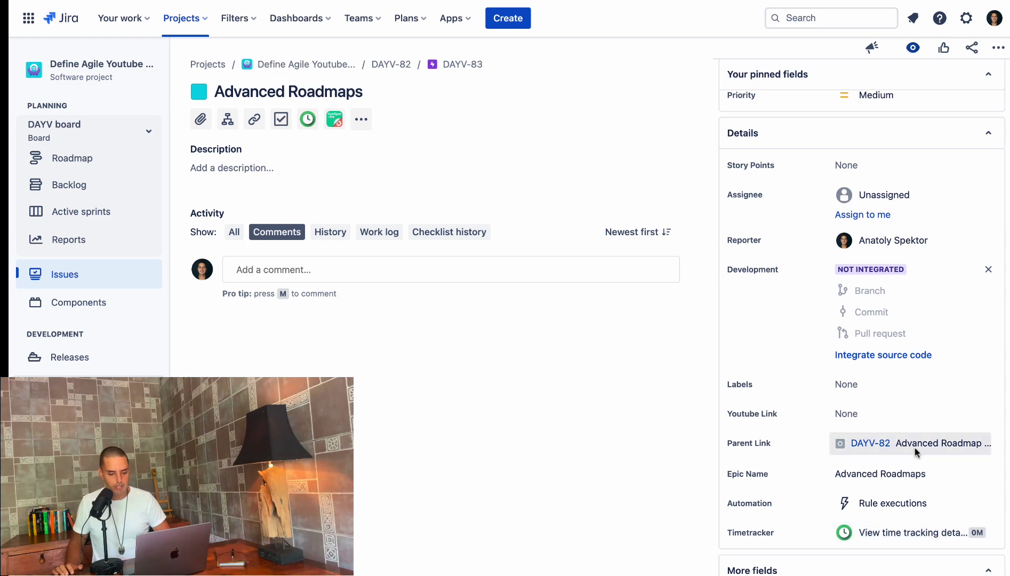